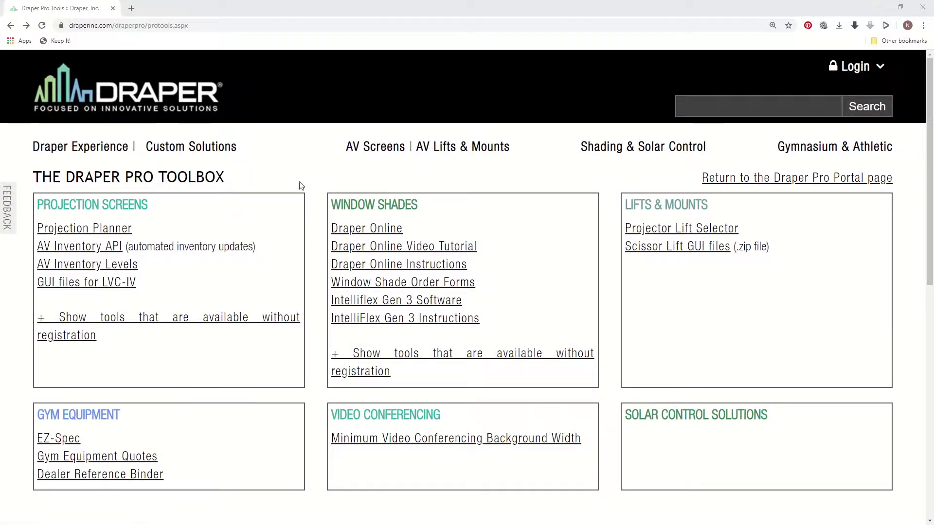
Open Projection Planner from the Projection Screens section of the Draper Pro Toolbox.
click(100, 232)
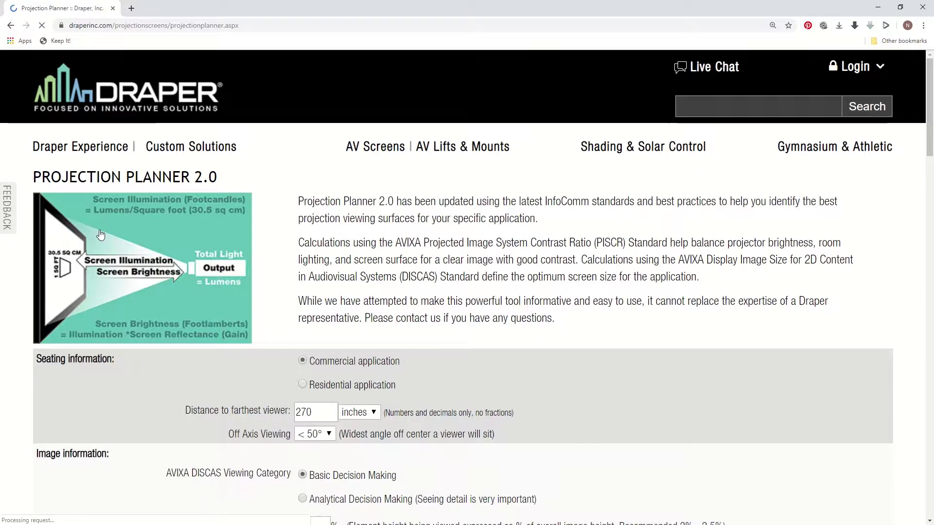
scroll(454, 341, down, 3)
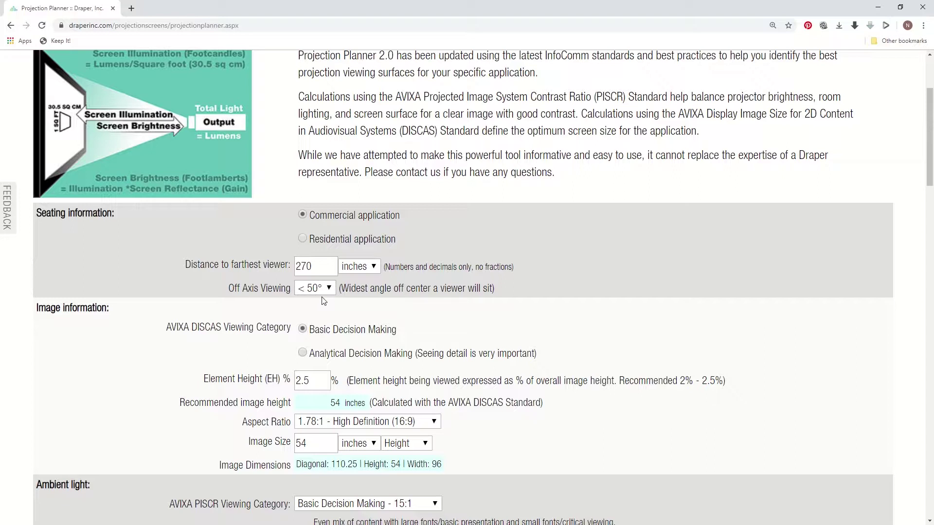
click(334, 292)
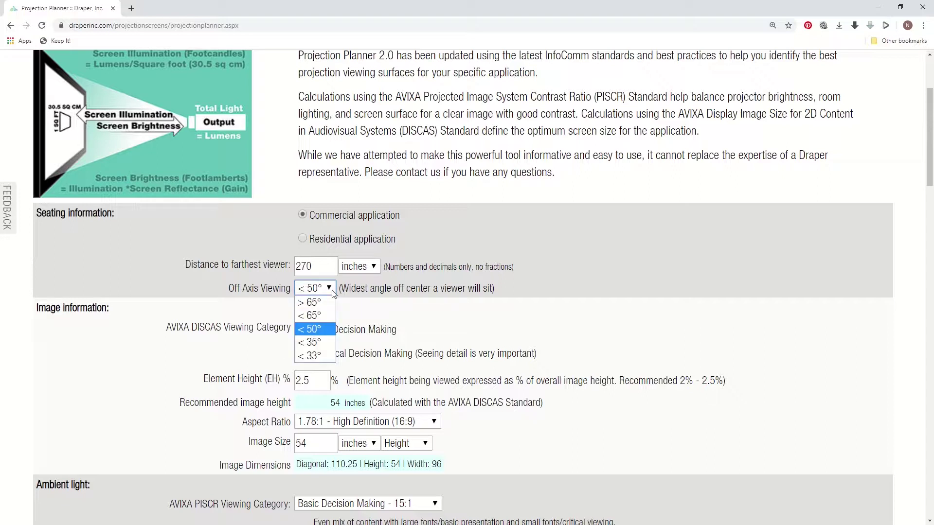
click(311, 334)
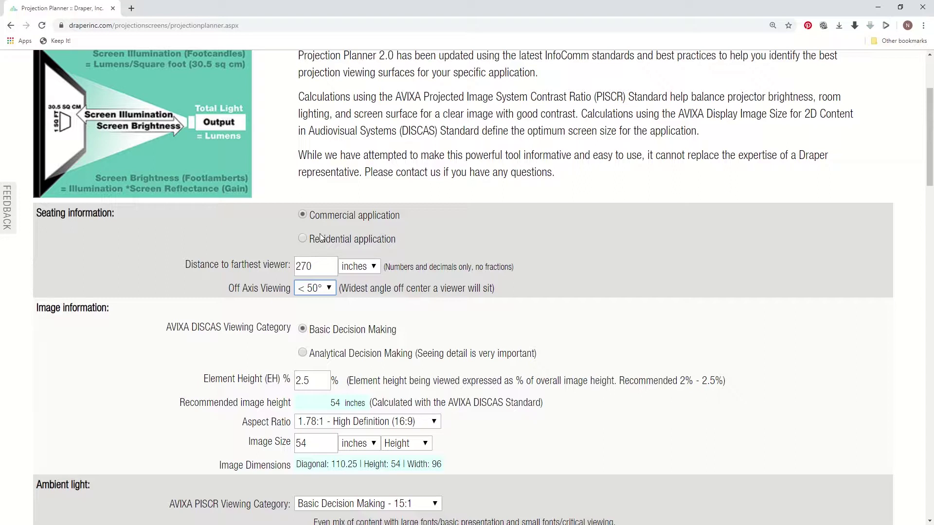
click(304, 240)
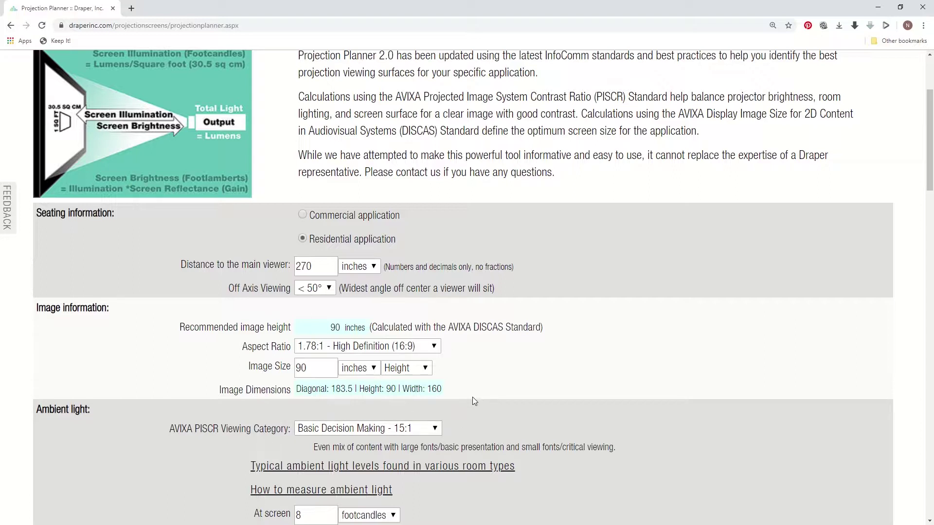
click(302, 216)
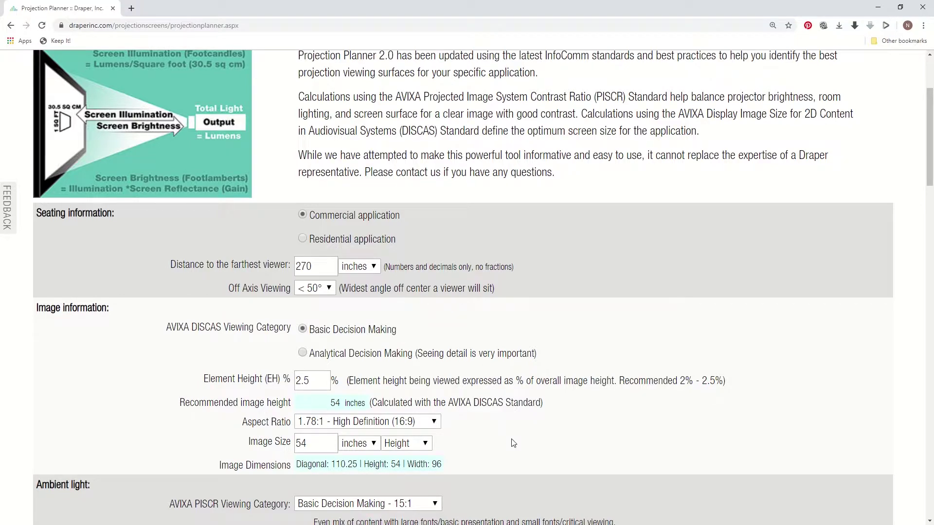
scroll(511, 438, down, 3)
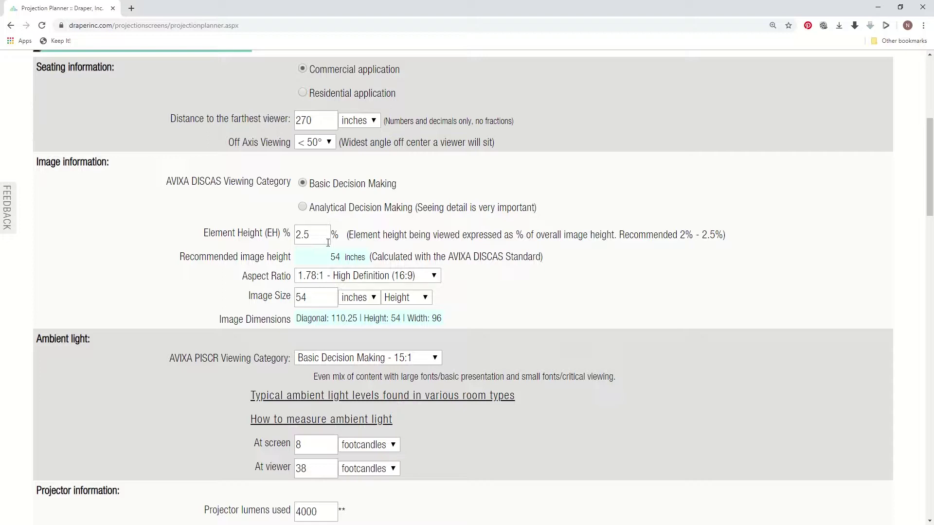
click(434, 276)
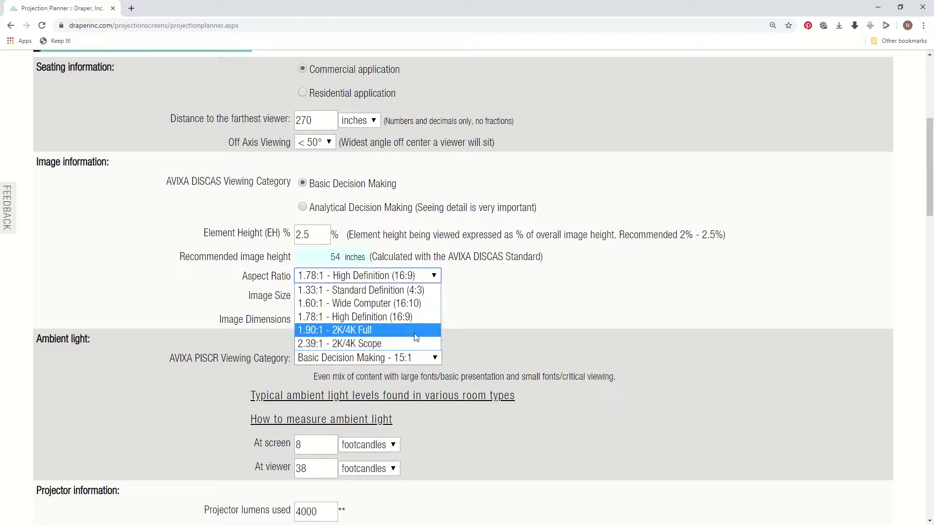
click(414, 317)
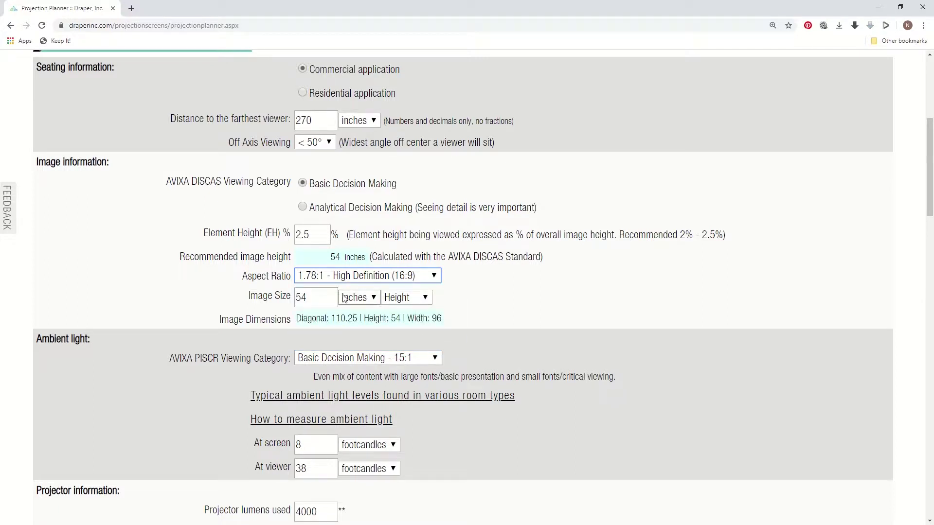
double_click(321, 300)
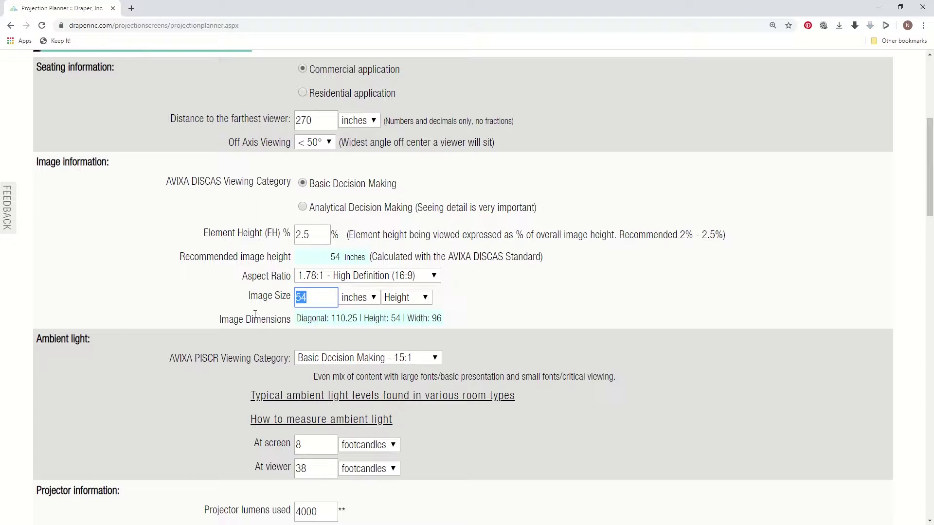
click(409, 300)
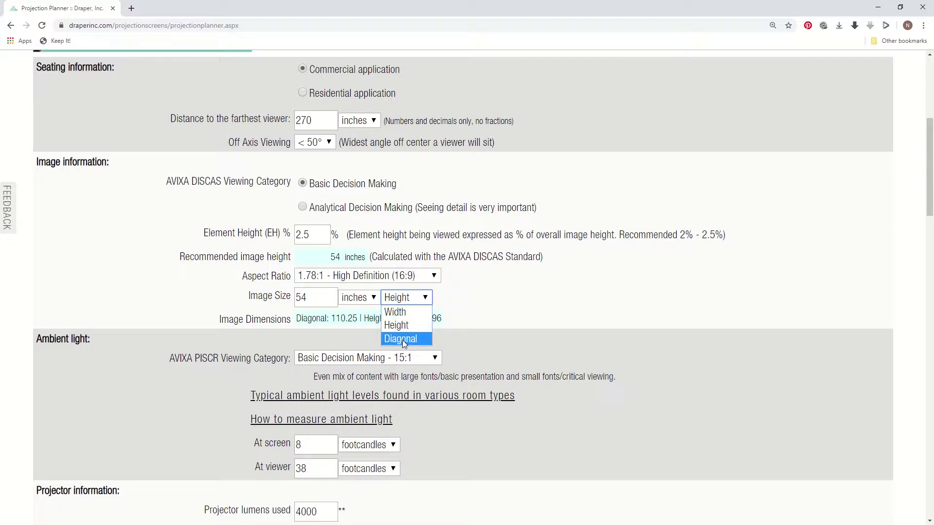
click(476, 325)
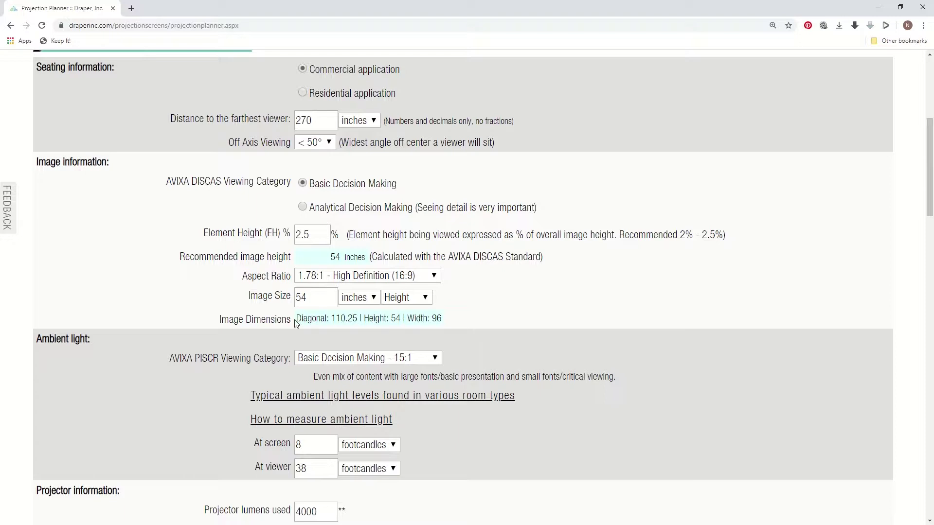
drag(295, 319, 455, 321)
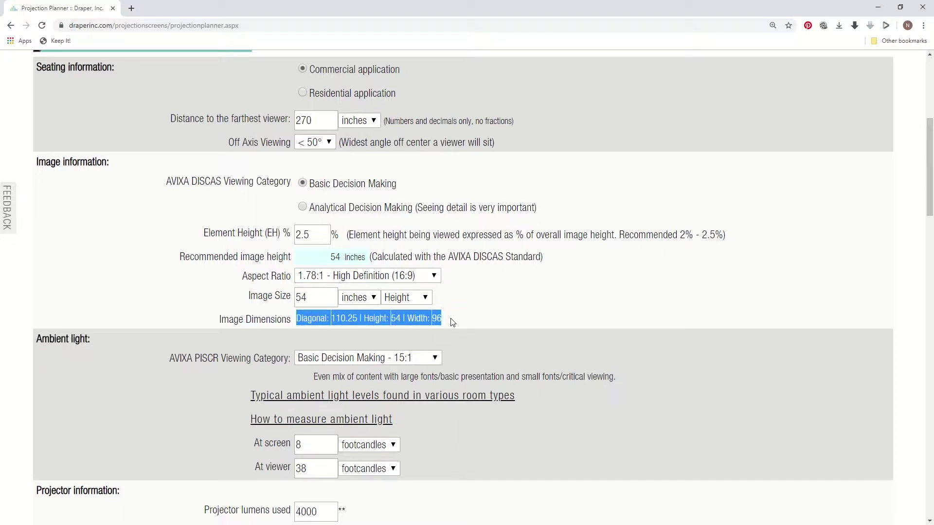
click(493, 327)
scroll(576, 350, down, 4)
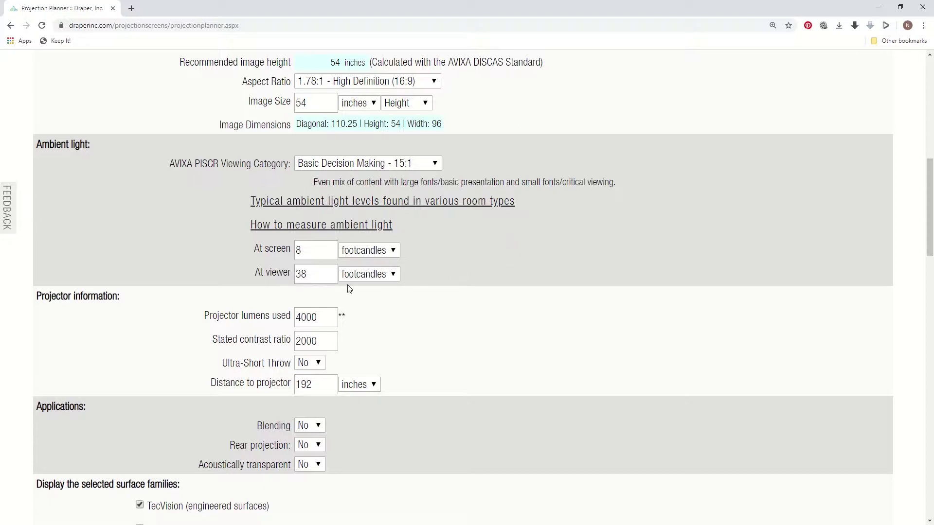
Select the at-viewer ambient light value 38, then deselect it.
click(302, 272)
double_click(302, 273)
click(439, 252)
Show the typical ambient light levels table and select the at-screen 8 and at-viewer 38 values.
click(455, 202)
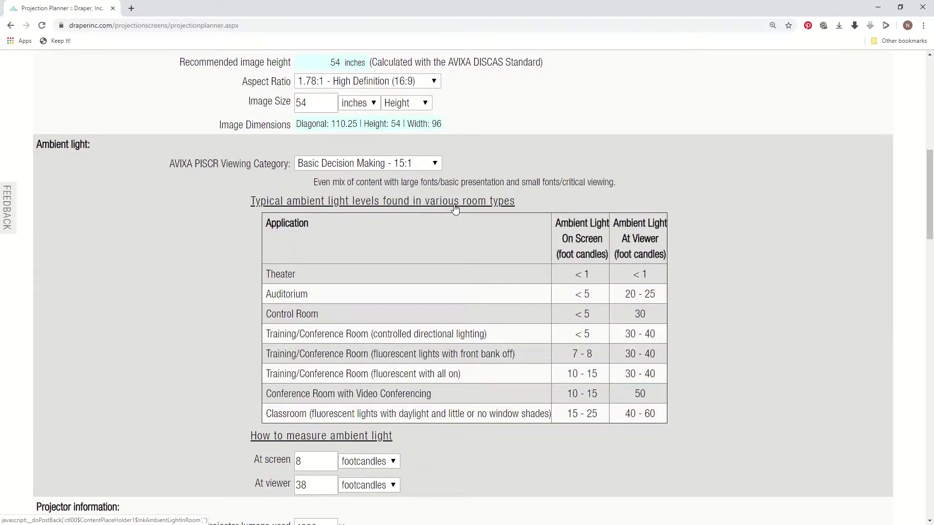
scroll(476, 207, down, 2)
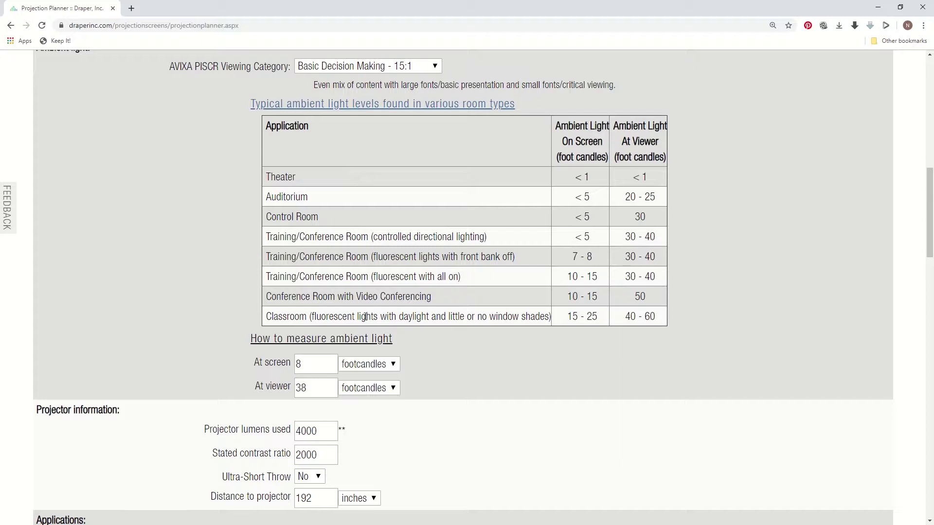
click(307, 365)
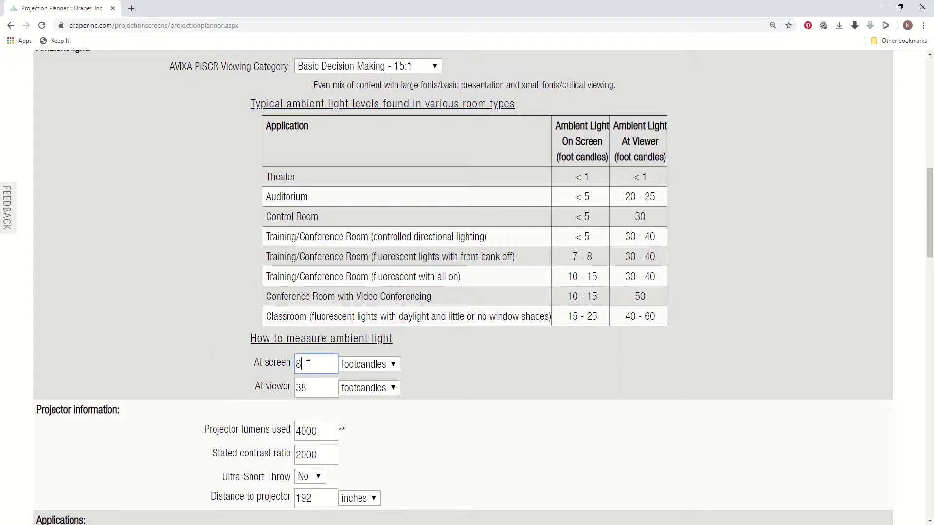
drag(309, 366, 284, 389)
click(325, 391)
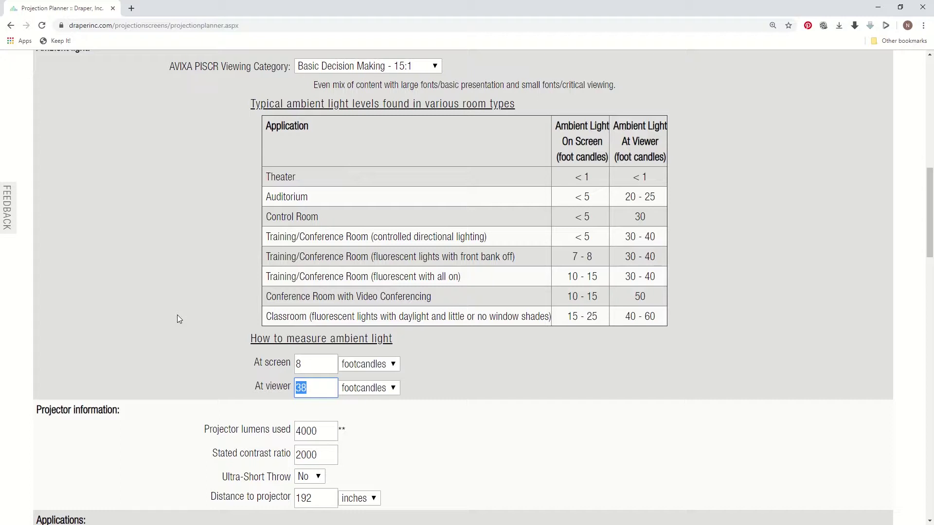
scroll(179, 319, down, 3)
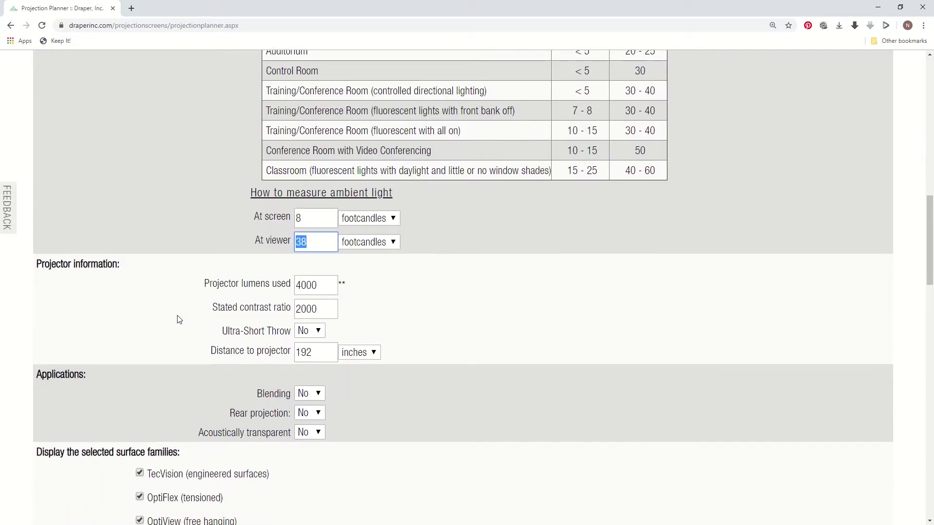
scroll(179, 319, down, 2)
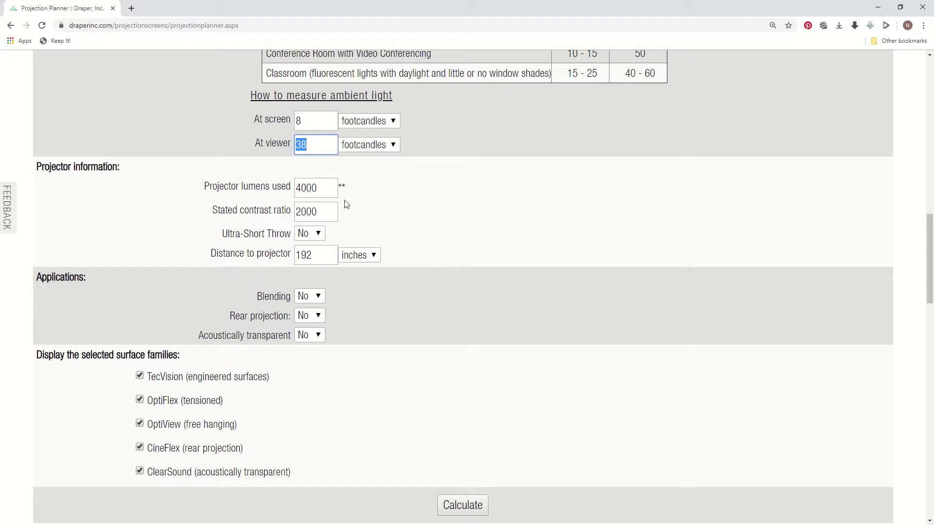
drag(317, 188, 250, 181)
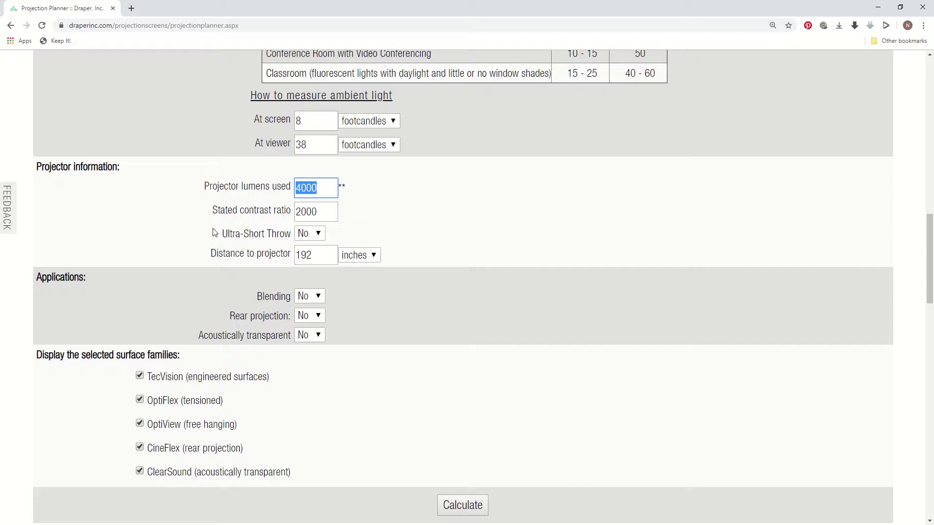
click(324, 212)
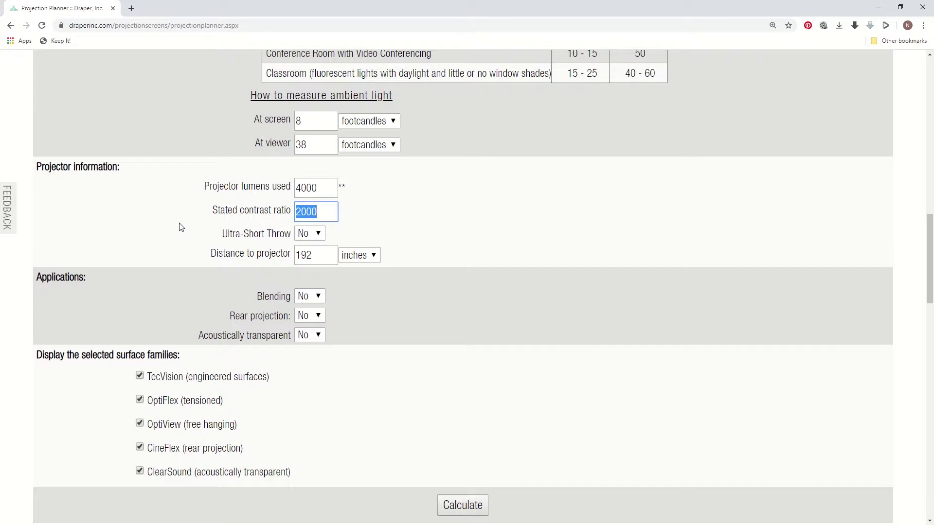
click(304, 234)
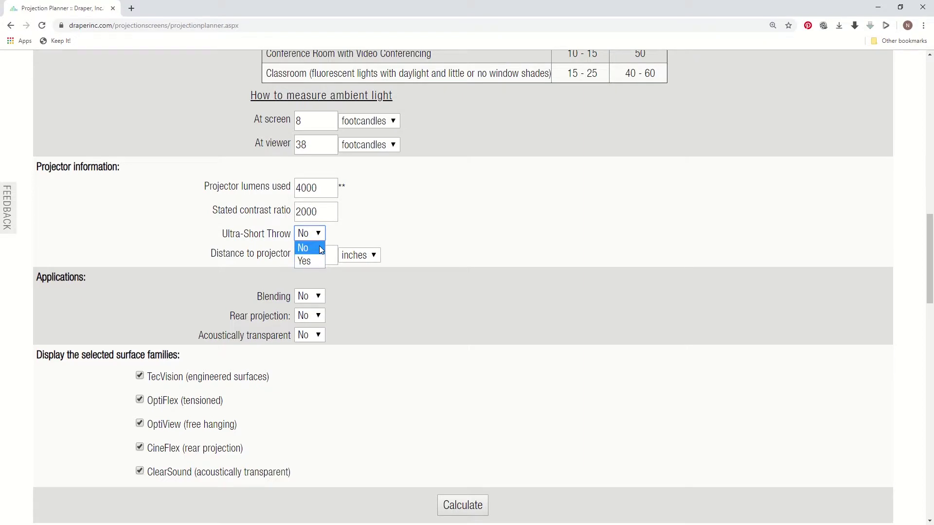
click(320, 248)
click(307, 234)
click(307, 257)
click(316, 237)
click(306, 246)
key(Tab)
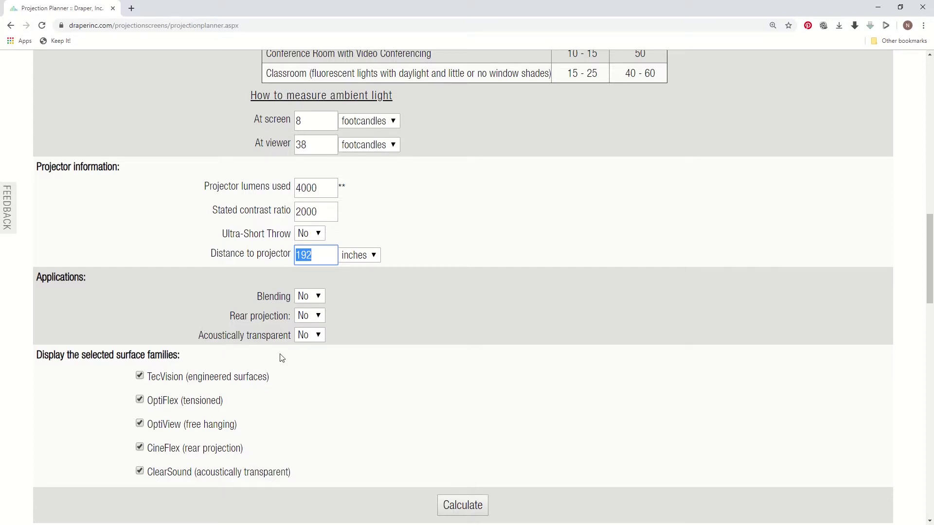
scroll(421, 356, down, 2)
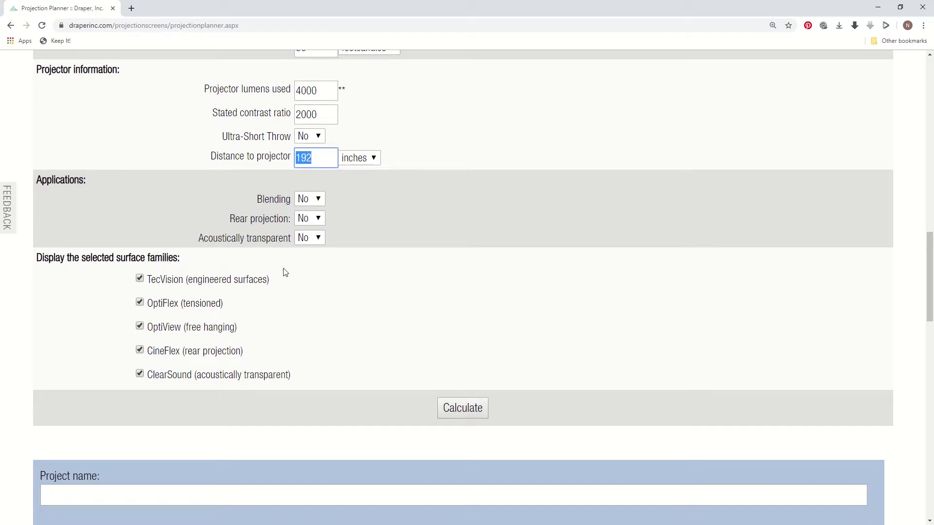
click(323, 201)
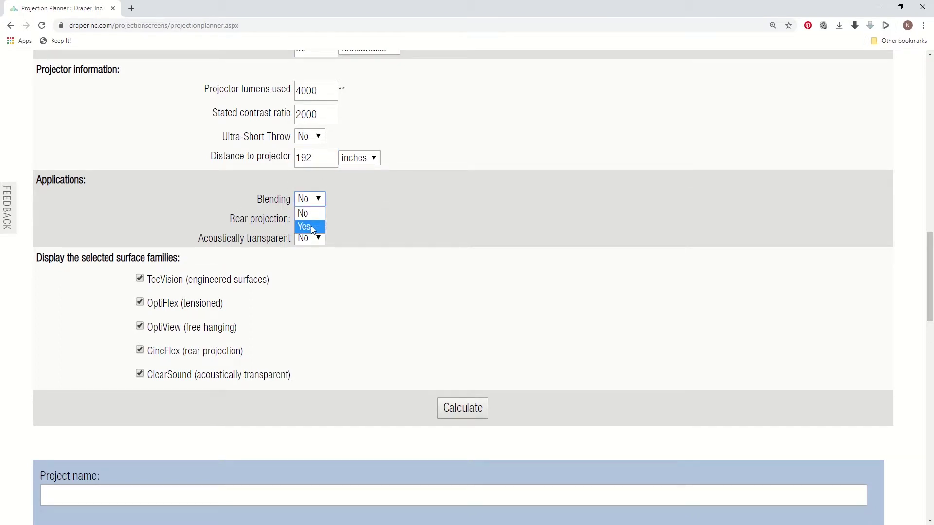
click(313, 215)
click(313, 223)
click(303, 233)
click(306, 238)
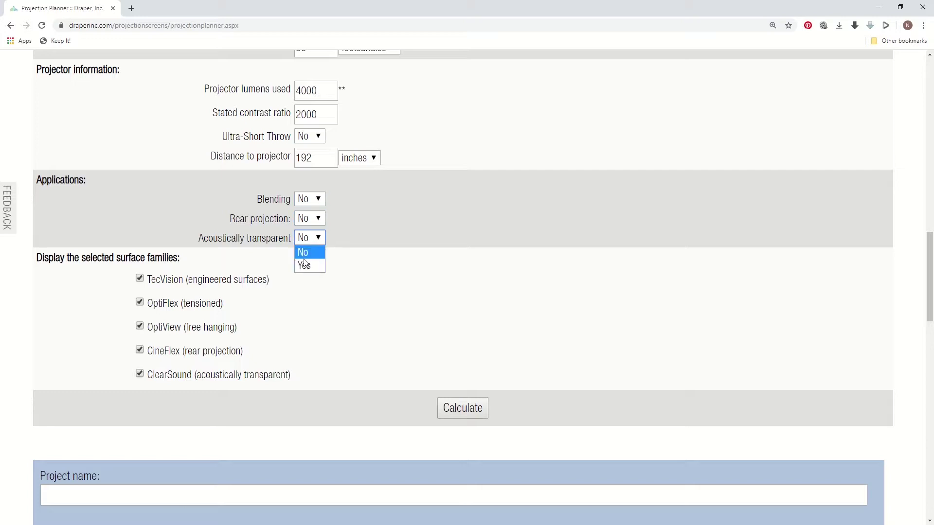
click(305, 252)
click(367, 302)
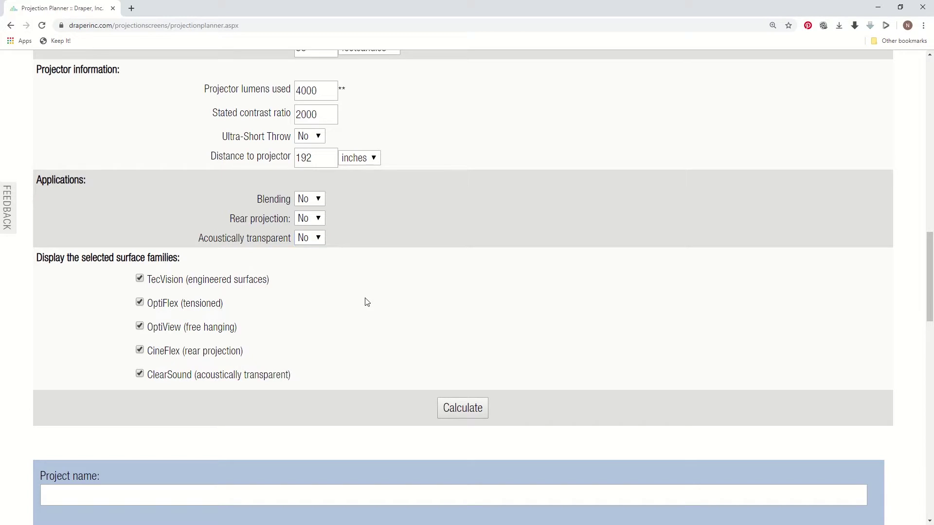
scroll(367, 302, down, 3)
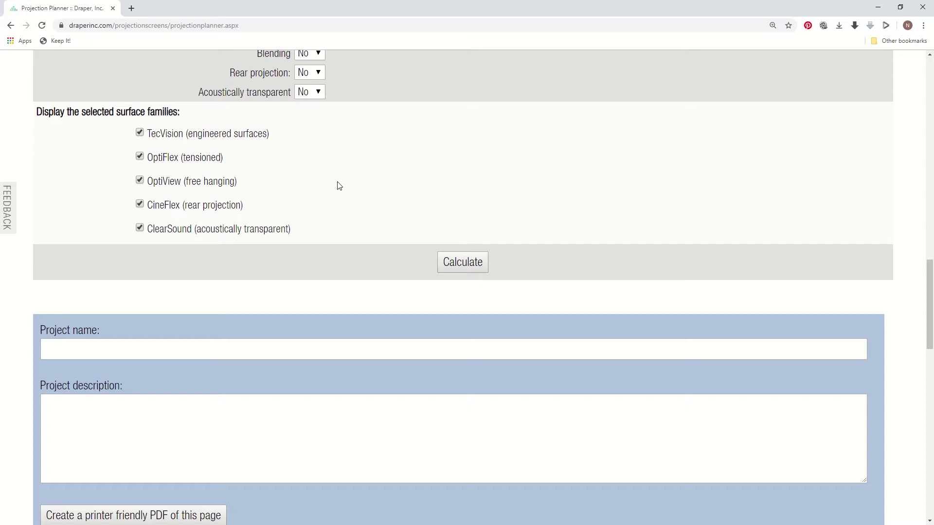
click(171, 135)
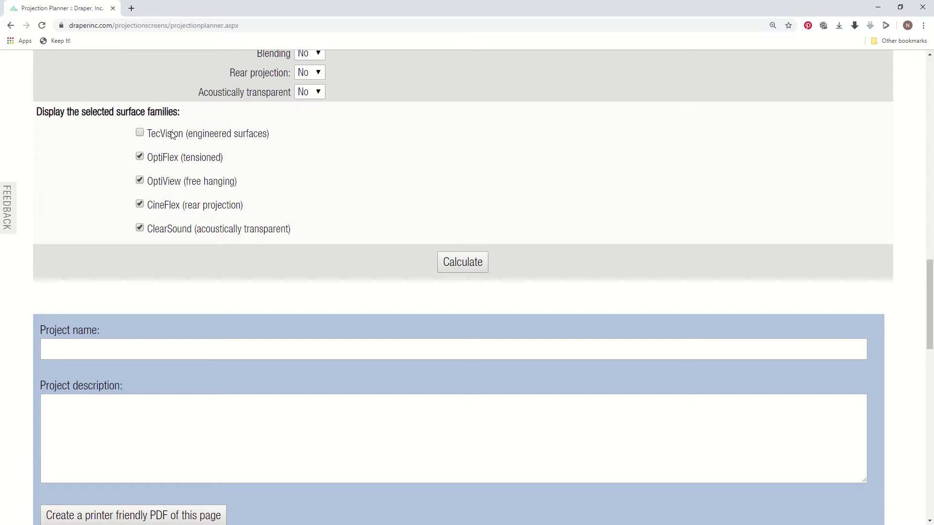
click(171, 134)
click(174, 160)
click(176, 181)
click(175, 204)
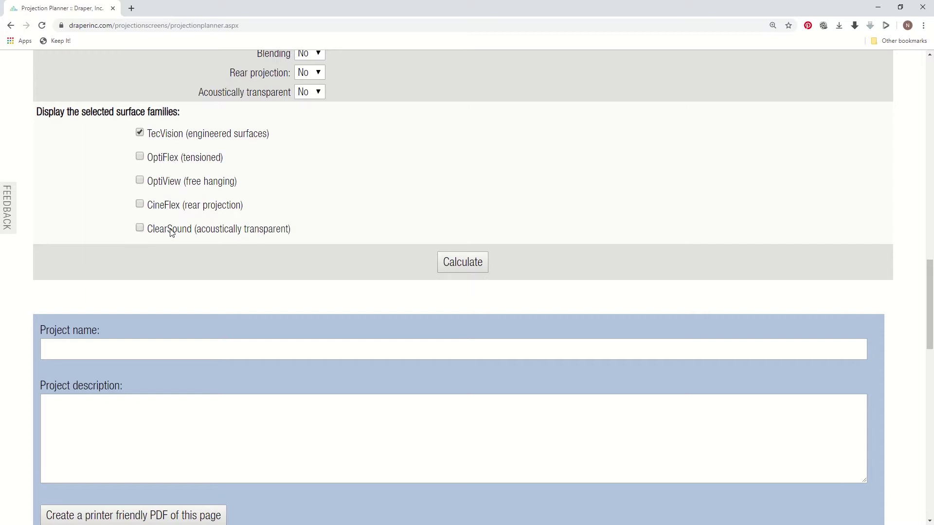
click(171, 232)
click(174, 208)
click(180, 184)
click(184, 159)
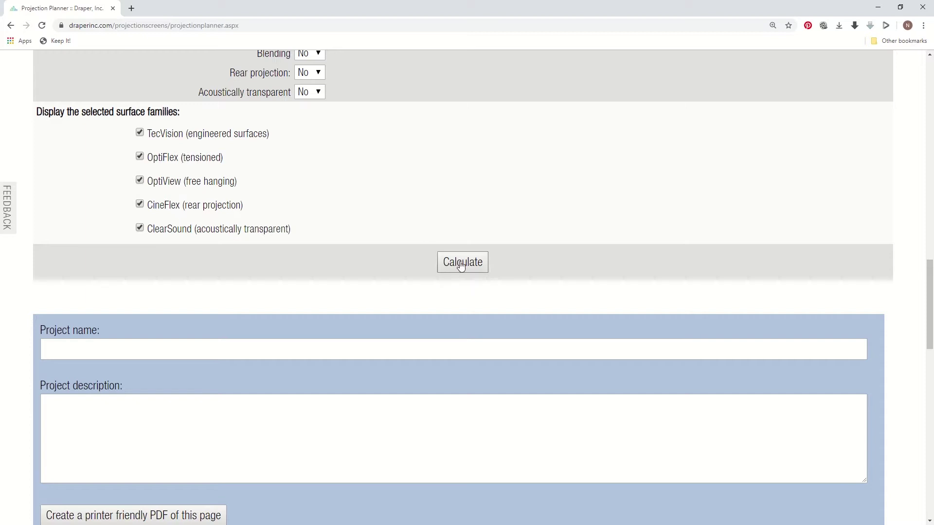
Name the project 'Project Name', describe it as 'Options for screens', and calculate results.
click(253, 347)
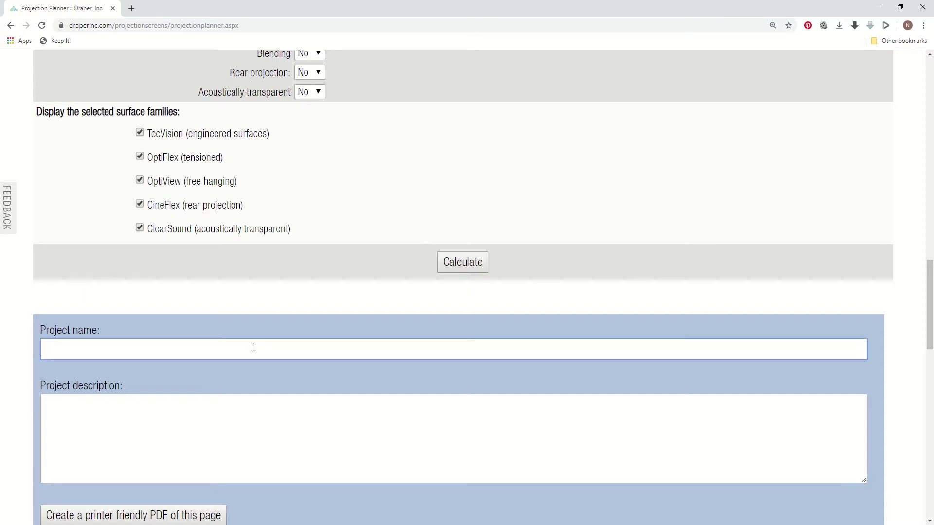
text(P)
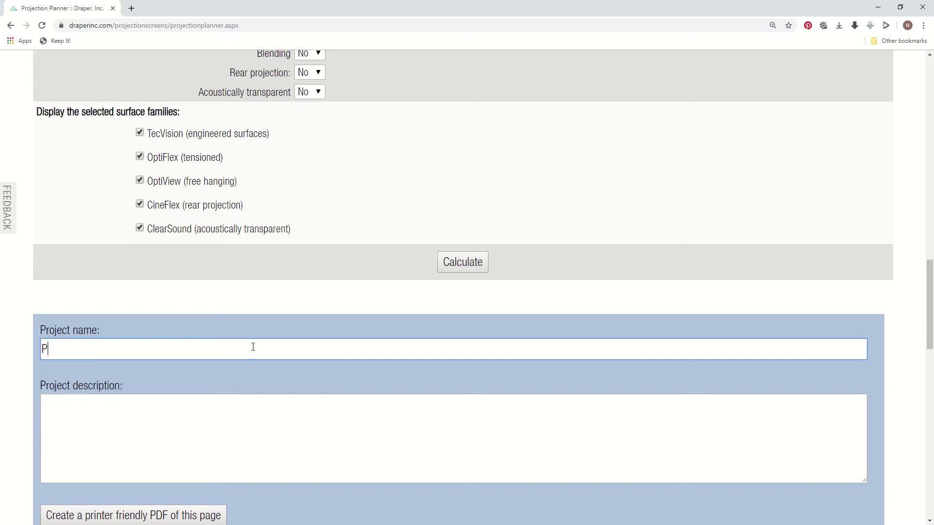
text(roject Name)
key(Tab)
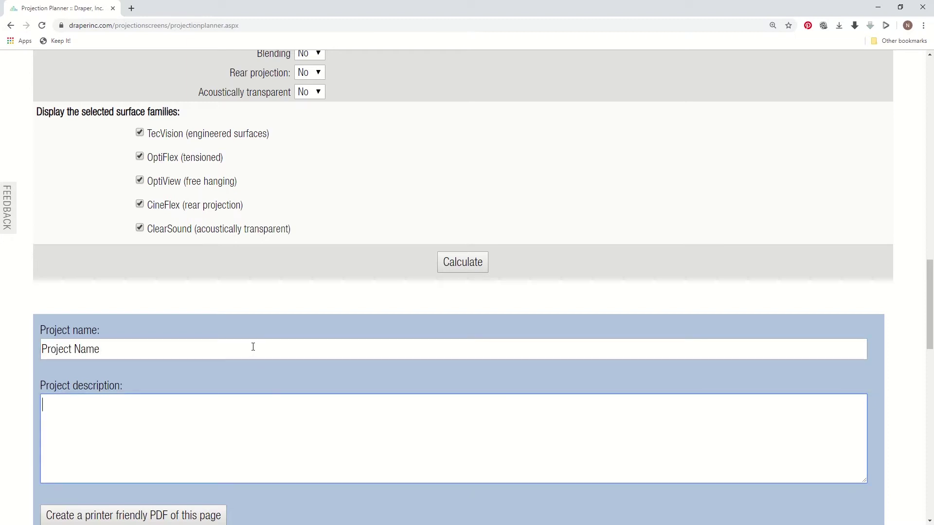
text(Options for screen)
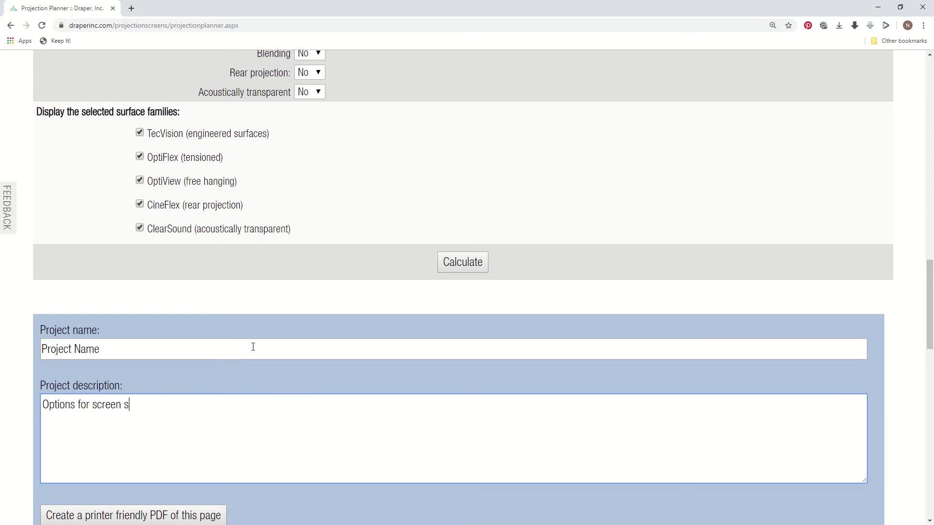
text(s)
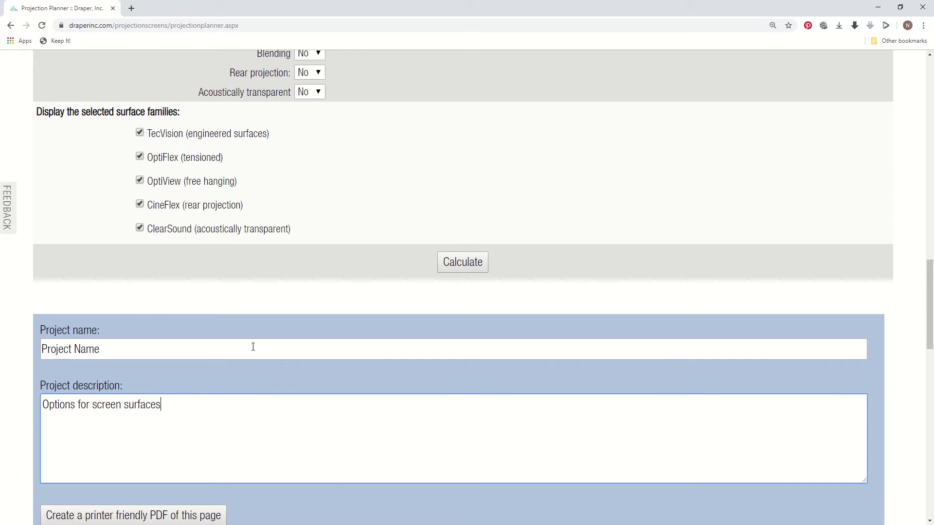
scroll(313, 371, down, 3)
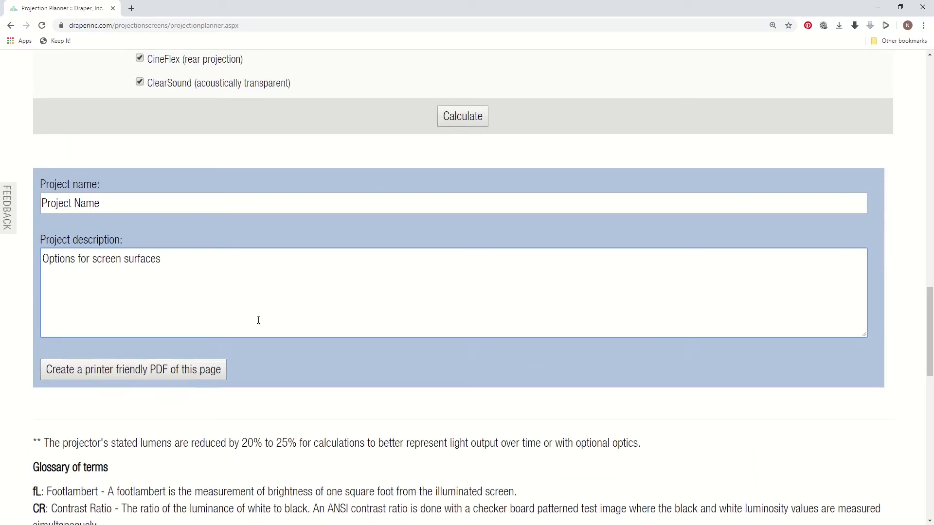
click(467, 115)
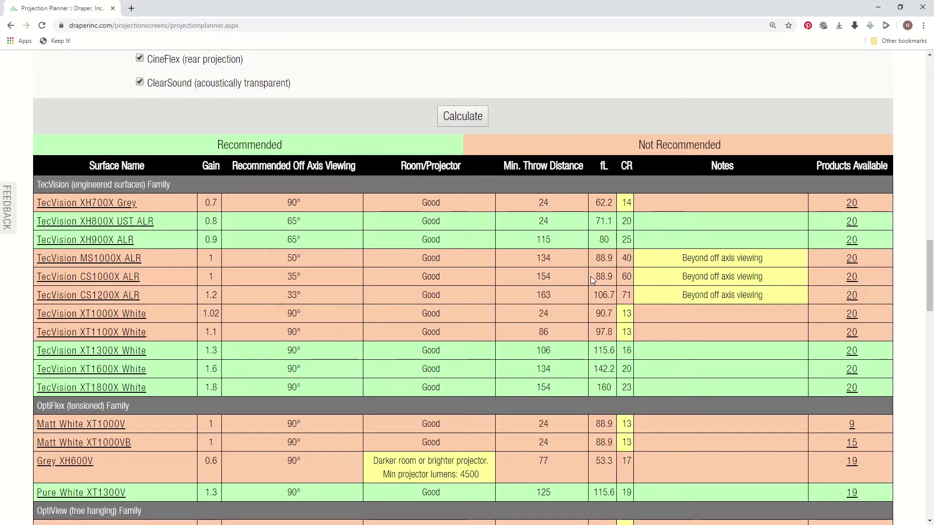
Scroll down through the results table of recommended and not recommended surfaces.
scroll(590, 277, down, 3)
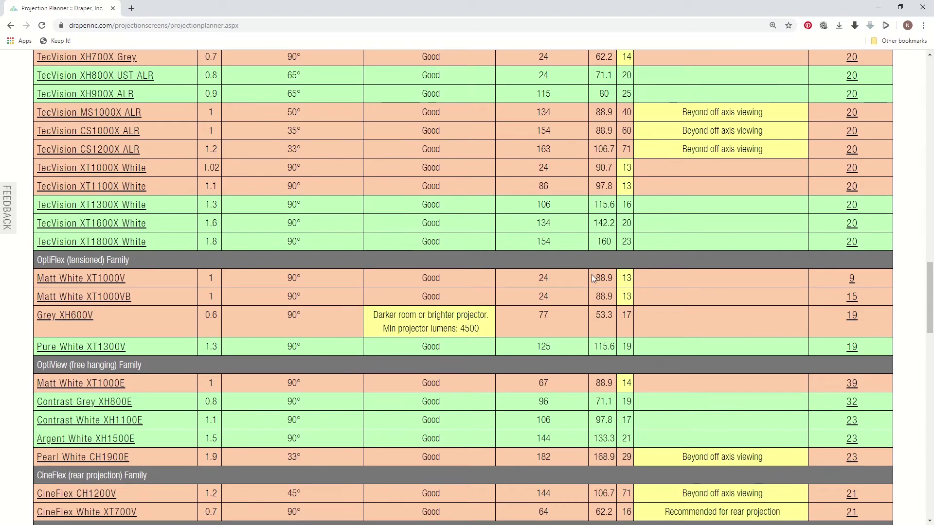
scroll(592, 278, down, 4)
scroll(591, 274, up, 7)
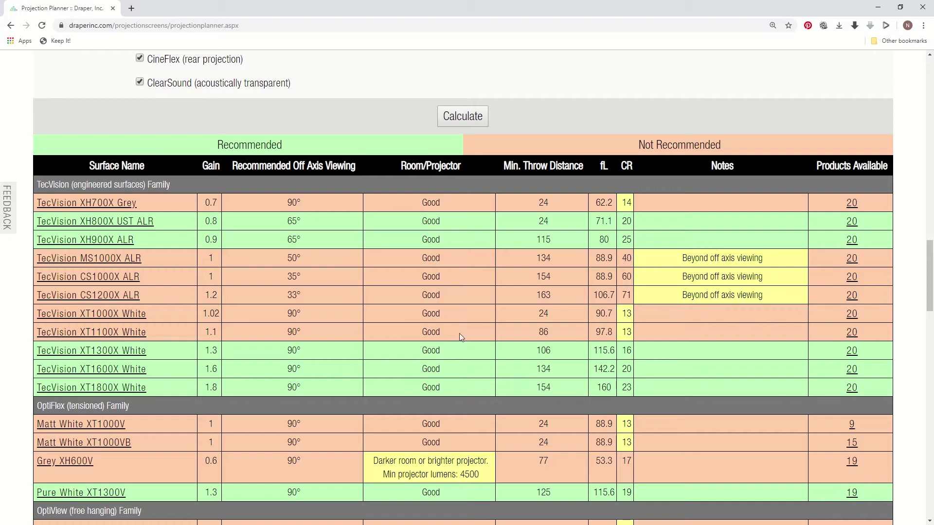
scroll(656, 289, down, 4)
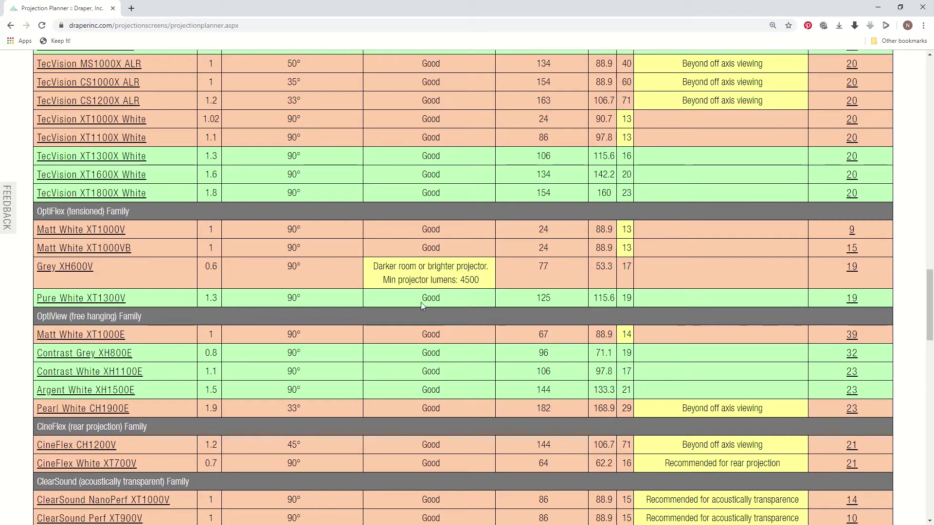
scroll(687, 240, down, 3)
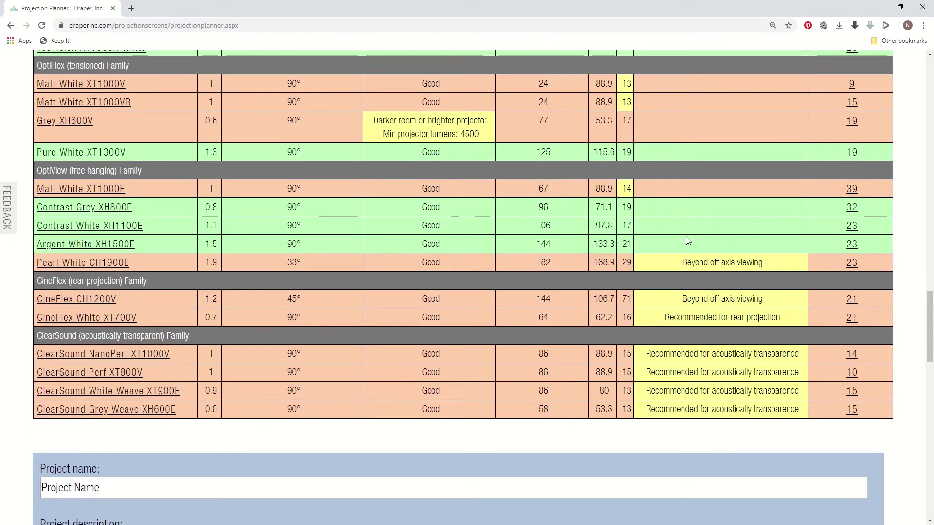
scroll(667, 270, up, 2)
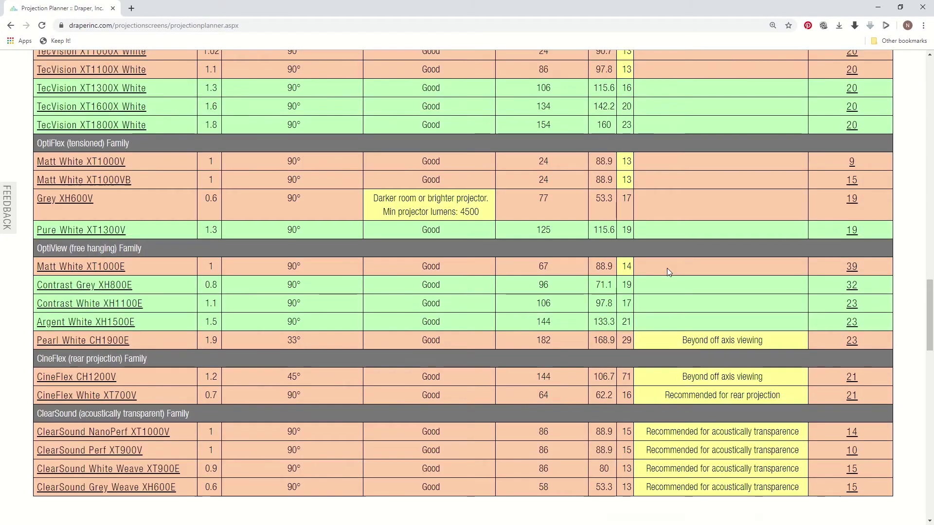
scroll(667, 268, up, 4)
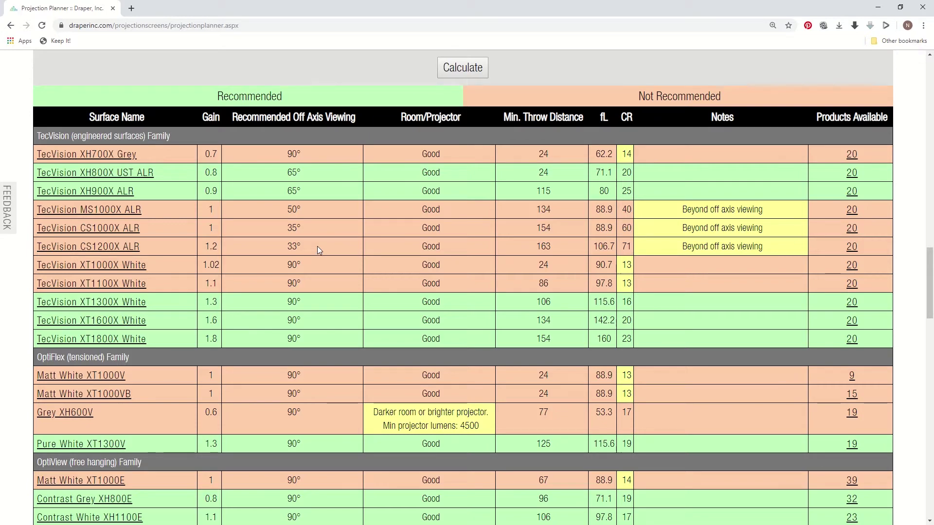
scroll(317, 250, down, 6)
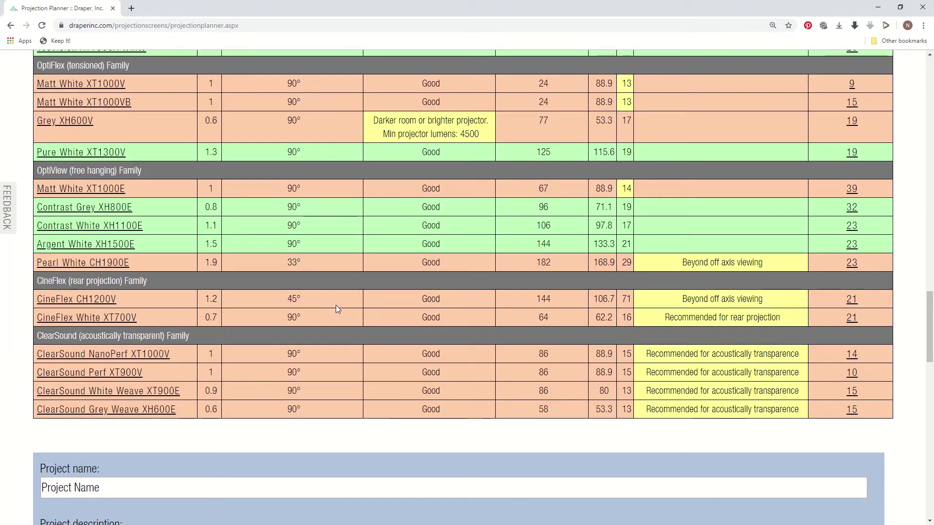
scroll(366, 308, up, 1)
scroll(366, 307, up, 6)
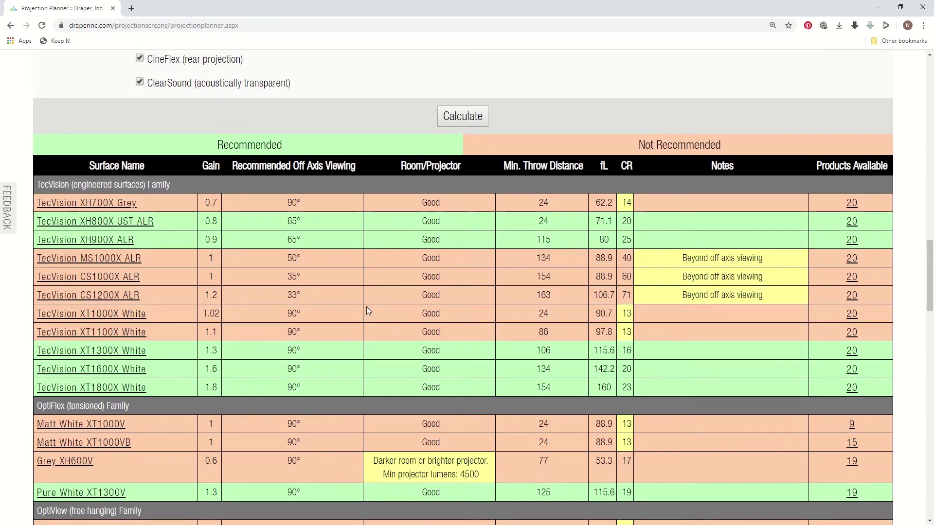
scroll(368, 307, down, 2)
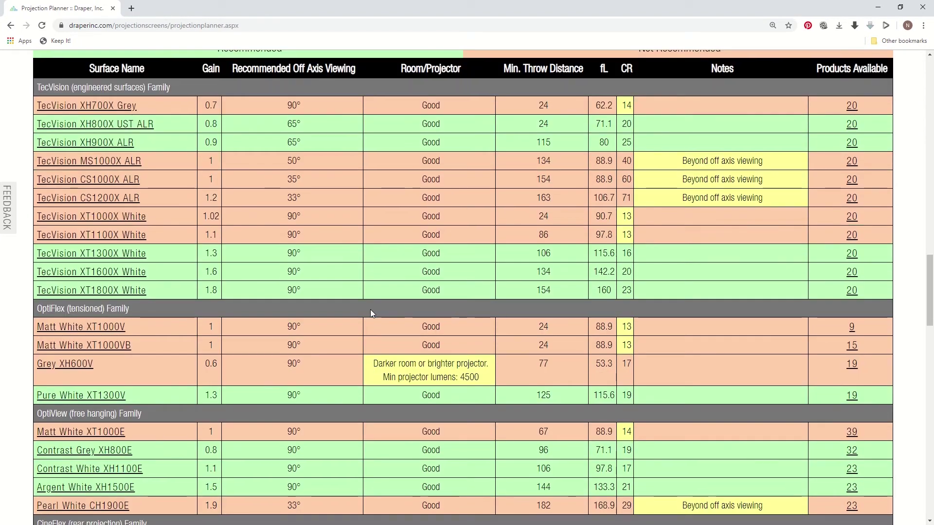
Highlight the 'Min projector lumens: 4500' note in the OptiFlex Grey XH600V row.
scroll(374, 312, down, 2)
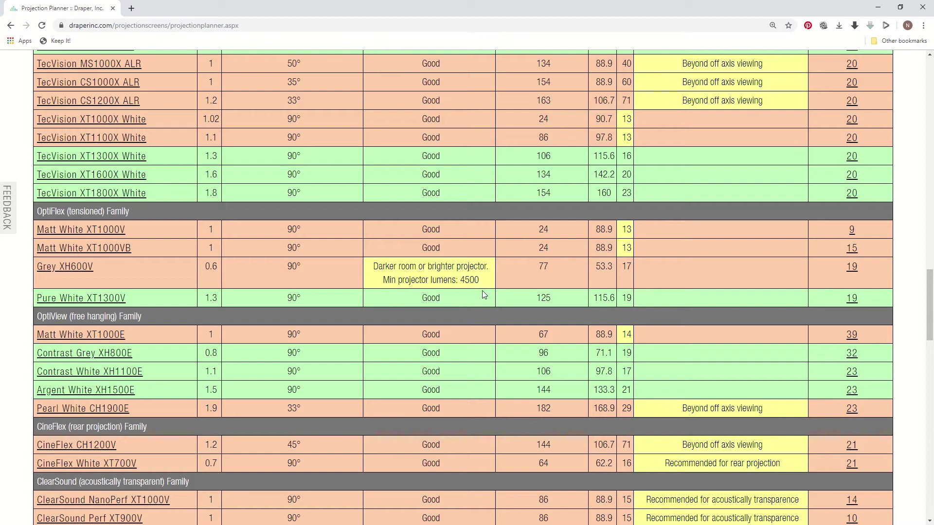
drag(485, 282, 384, 280)
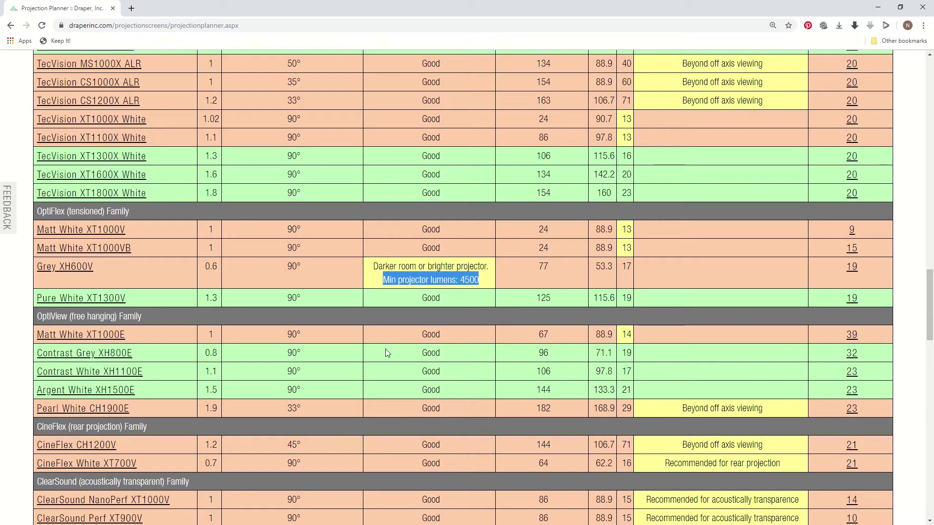
scroll(411, 338, down, 3)
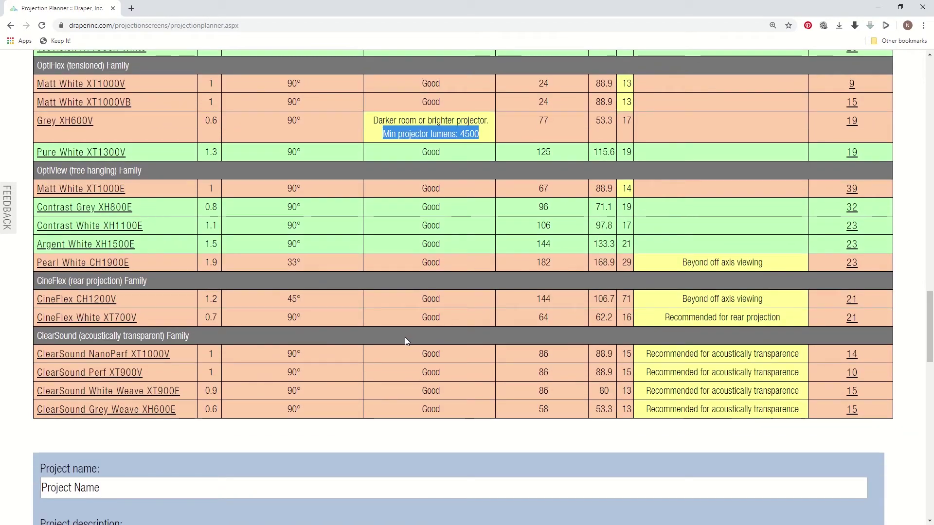
scroll(402, 338, up, 3)
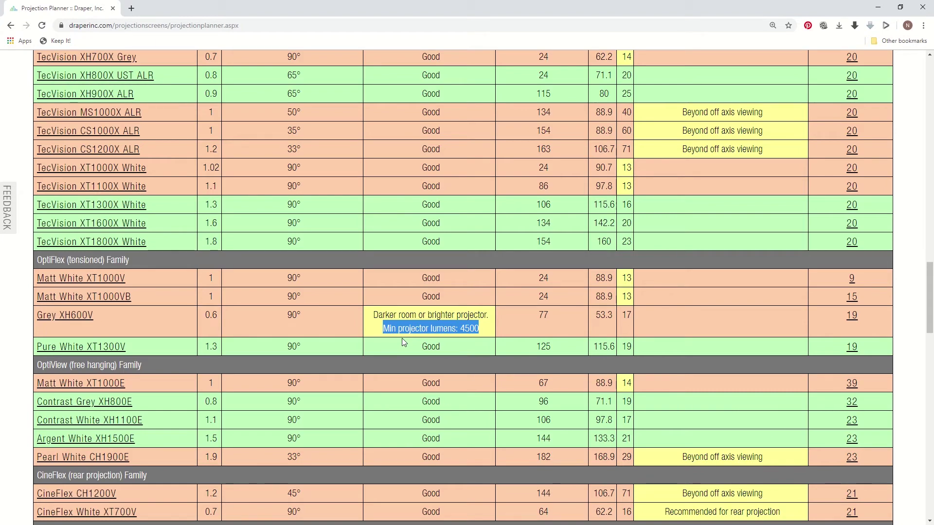
scroll(402, 338, up, 8)
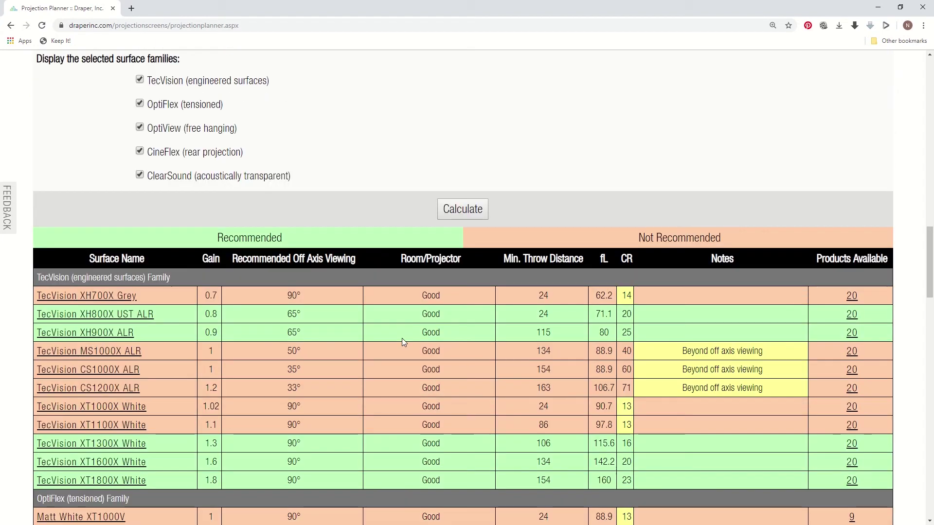
scroll(402, 337, up, 15)
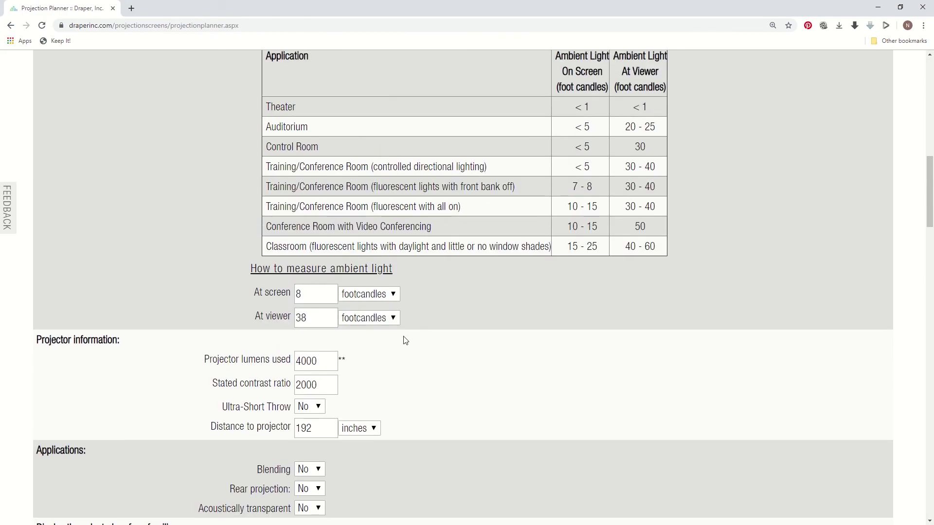
scroll(406, 340, up, 3)
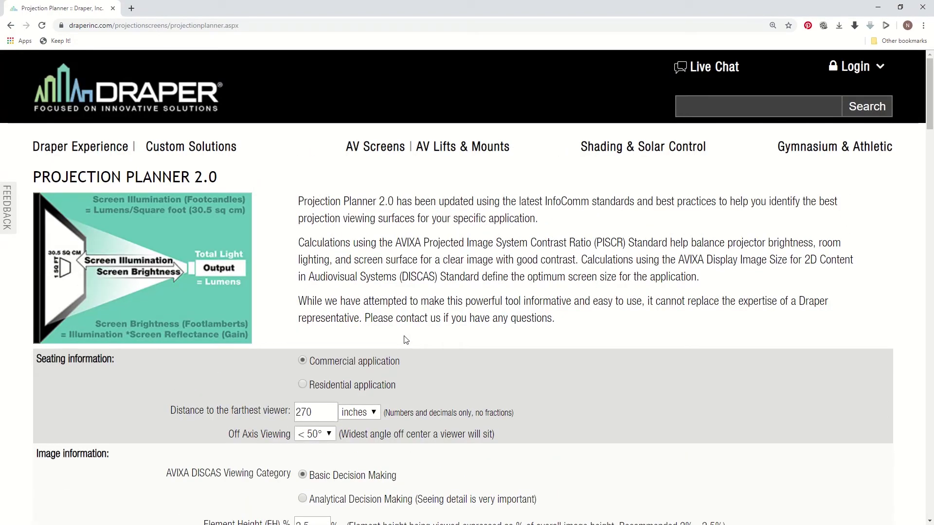